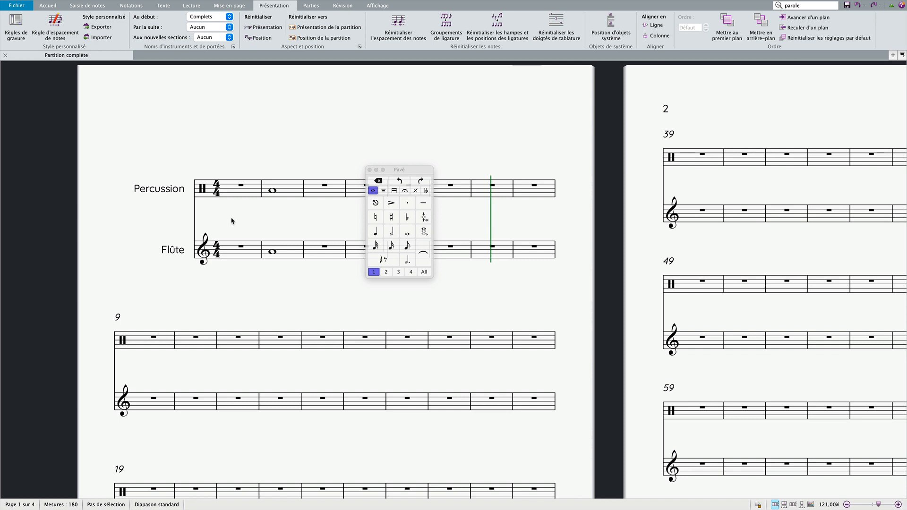
pyautogui.click(411, 169)
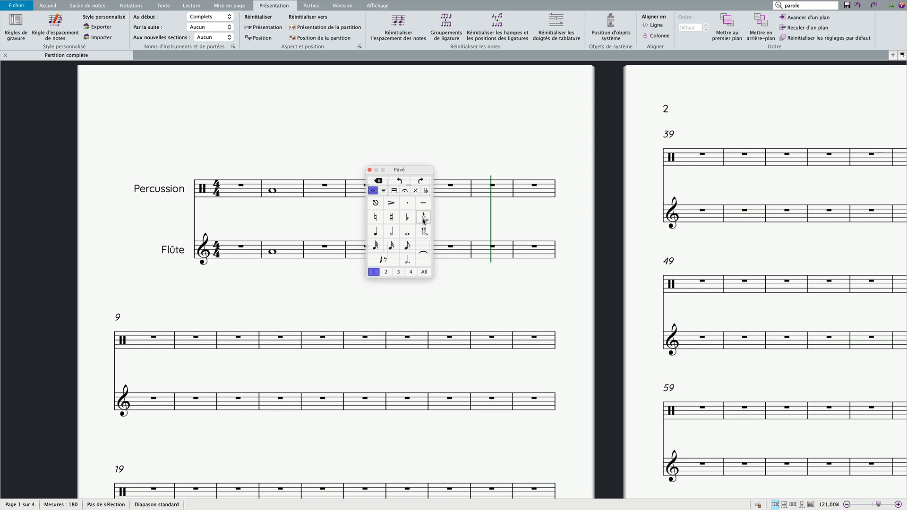
pyautogui.click(351, 92)
pyautogui.press('KP_Add')
pyautogui.press('KP_Add')
pyautogui.press('KP_Add')
pyautogui.press('KP_Add')
pyautogui.press('KP_Add')
pyautogui.press('KP_Add')
pyautogui.press('KP_Add')
pyautogui.press('KP_Add')
pyautogui.press('KP_Add')
pyautogui.press('KP_Add')
pyautogui.press('KP_Add')
pyautogui.press('KP_Add')
pyautogui.press('KP_Add')
pyautogui.press('KP_Subtract')
pyautogui.press('KP_Add')
pyautogui.press('KP_Subtract')
# Raise the flute's whole note in bar 2 to a double-sharp pitch with the pitch correction tool (Outil de correction de hauteur).
pyautogui.click(273, 253)
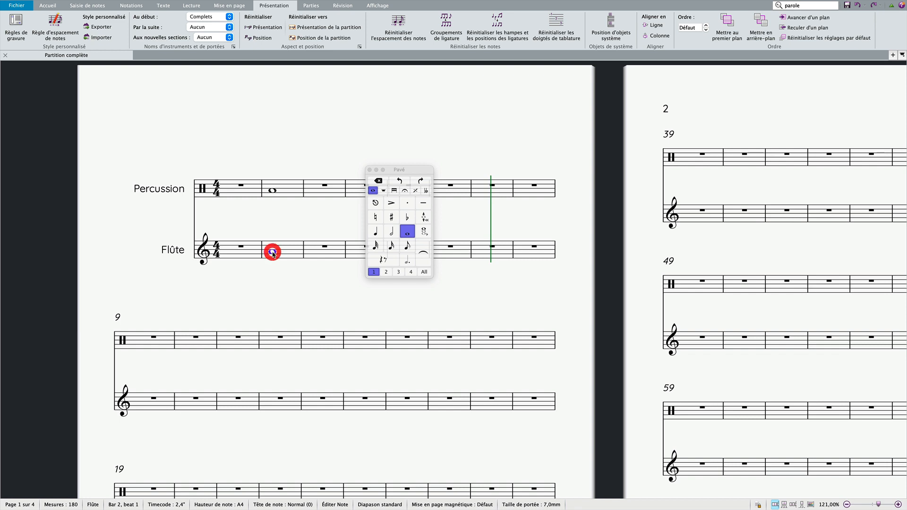
pyautogui.click(425, 218)
pyautogui.moveTo(425, 217); pyautogui.dragTo(424, 187)
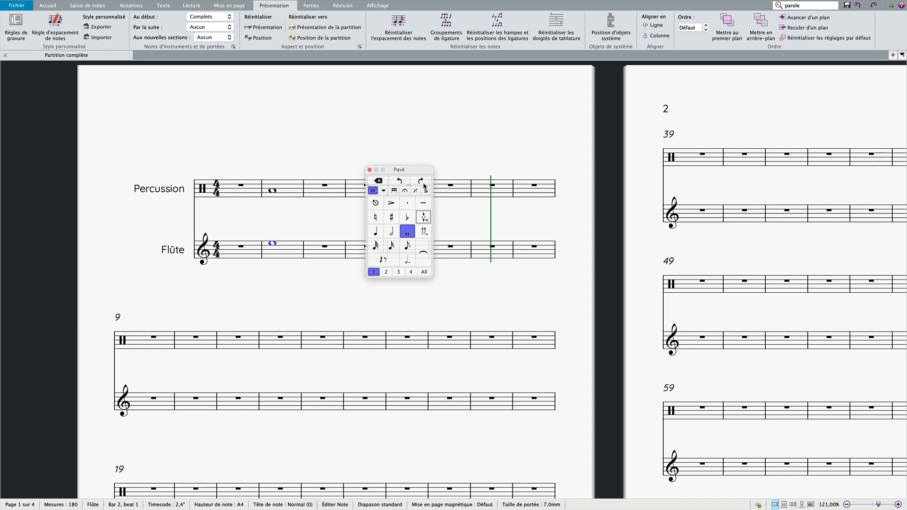
pyautogui.click(425, 188)
pyautogui.click(417, 191)
pyautogui.click(419, 190)
pyautogui.click(440, 191)
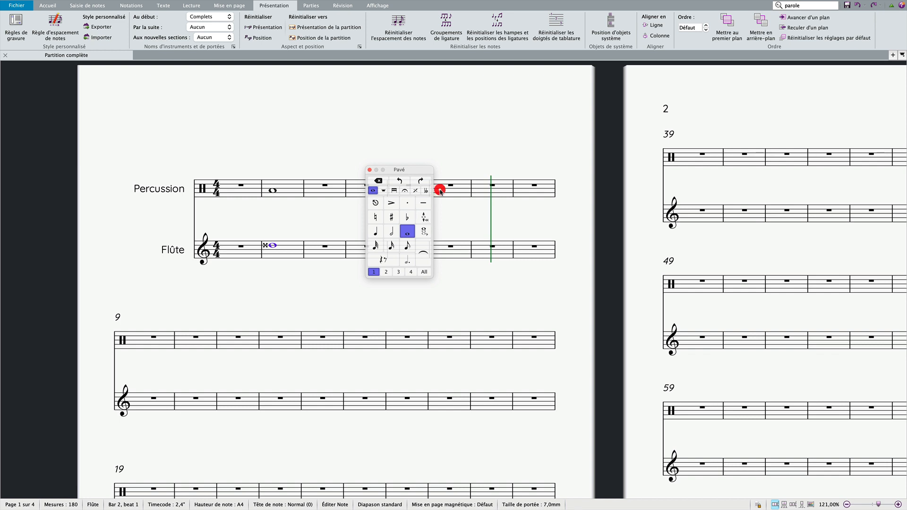
pyautogui.click(423, 218)
pyautogui.moveTo(422, 215); pyautogui.dragTo(452, 220)
pyautogui.click(451, 220)
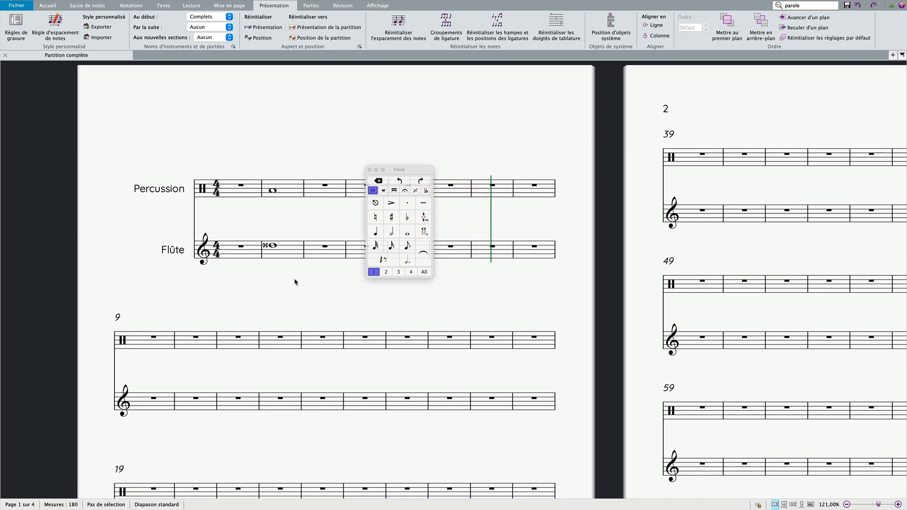
# Raise the percussion whole note in bar 2 to B5 above the staff with the pitch correction tool.
pyautogui.click(273, 191)
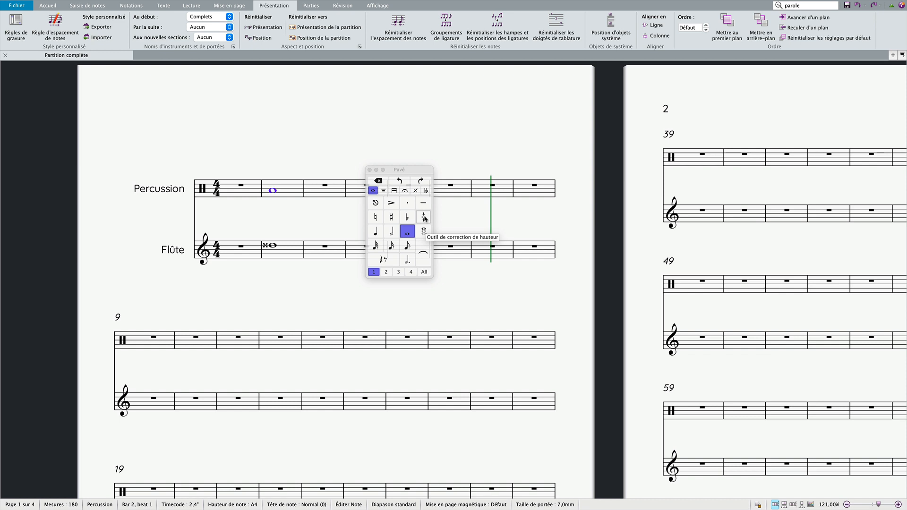
pyautogui.click(424, 218)
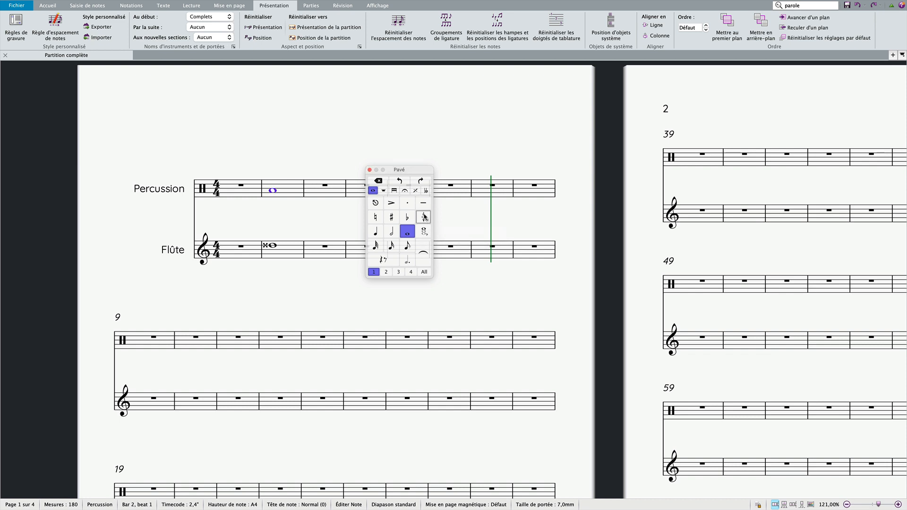
pyautogui.moveTo(425, 218); pyautogui.dragTo(424, 203)
pyautogui.moveTo(424, 202); pyautogui.dragTo(422, 73)
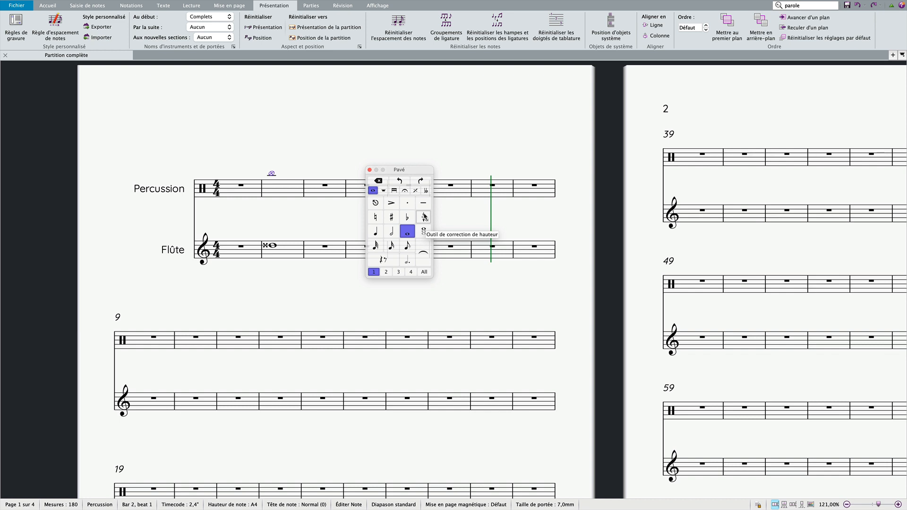
# Clear the notes from bar 2 in both the percussion and flute staves.
pyautogui.click(296, 189)
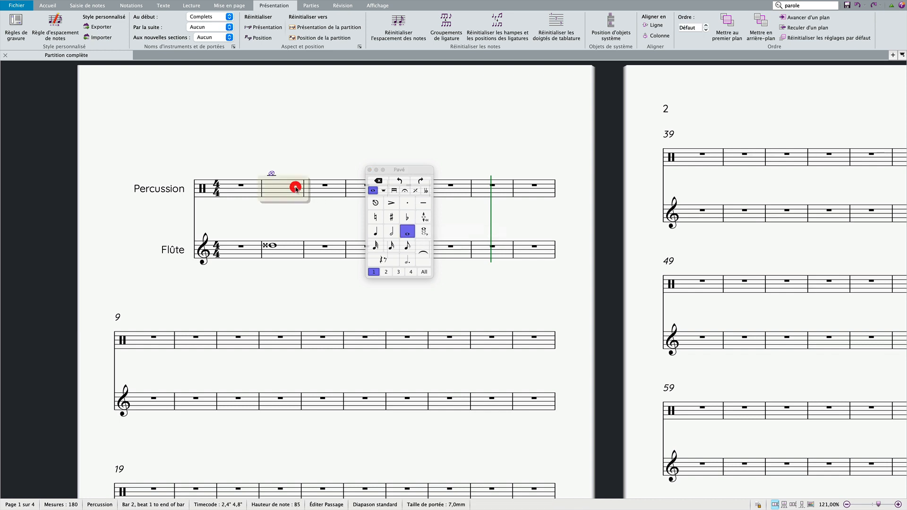
pyautogui.hotkey('shift', 'Down')
pyautogui.press('Delete')
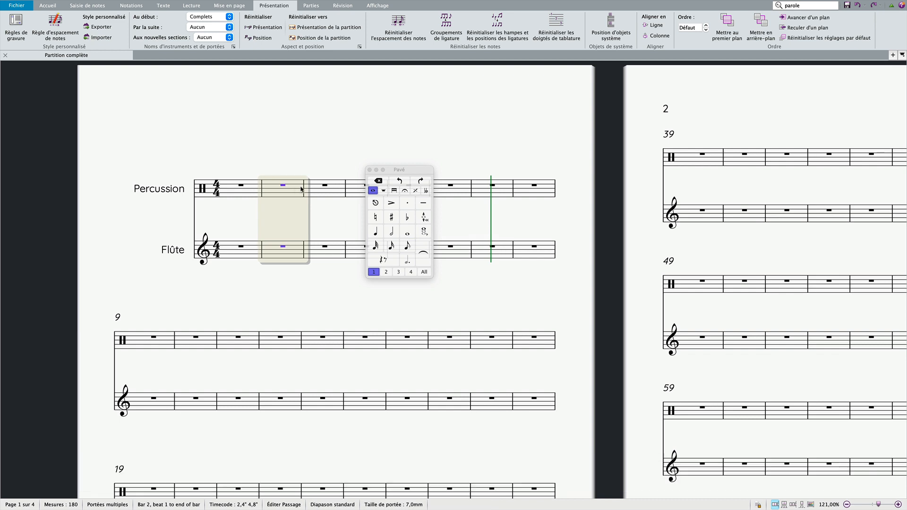
pyautogui.click(474, 213)
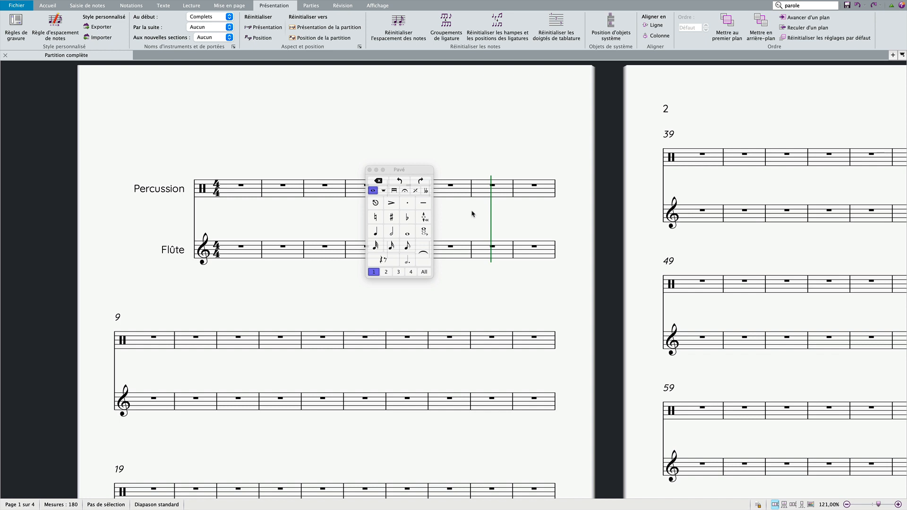
pyautogui.click(489, 128)
# Enter a quarter-note A at the start of bar 2 in the flute staff.
pyautogui.click(52, 7)
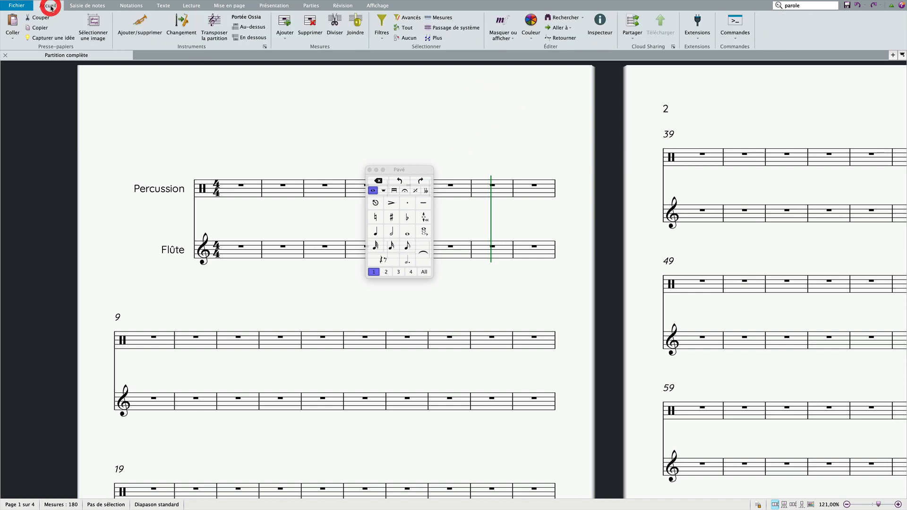
pyautogui.click(735, 41)
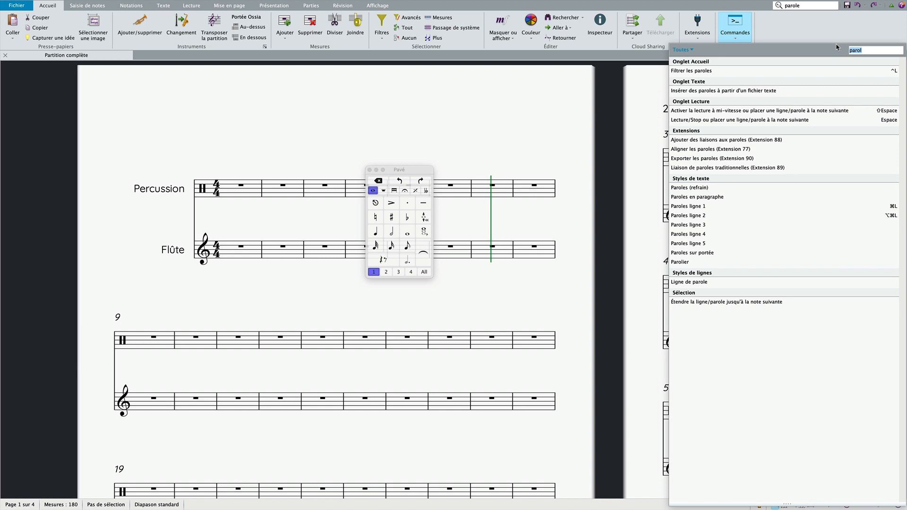
pyautogui.click(295, 191)
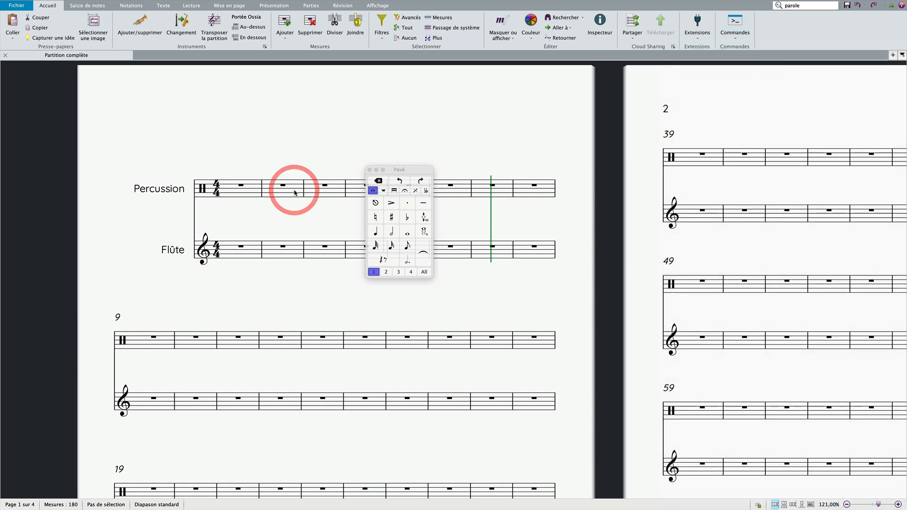
pyautogui.click(290, 247)
pyautogui.press('a')
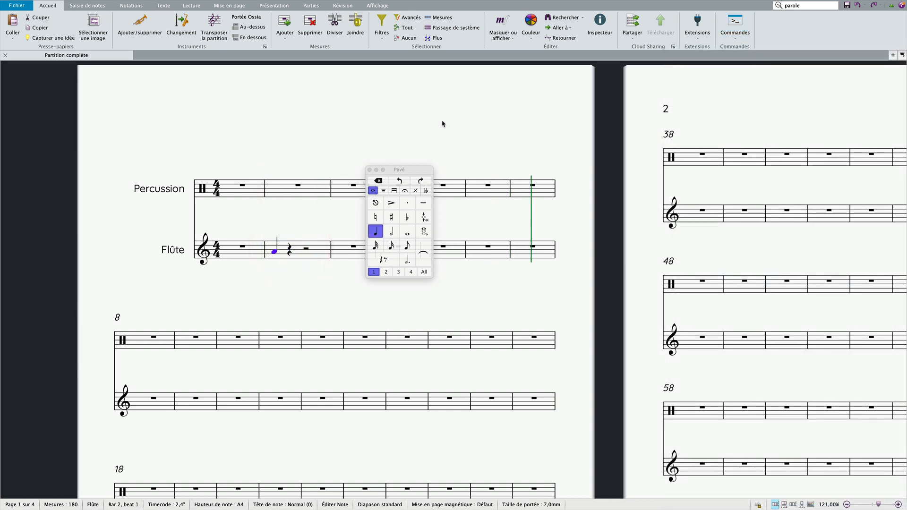
# Start a Paroles ligne 1 lyric under the flute's quarter note in bar 2, leaving it empty.
pyautogui.click(736, 33)
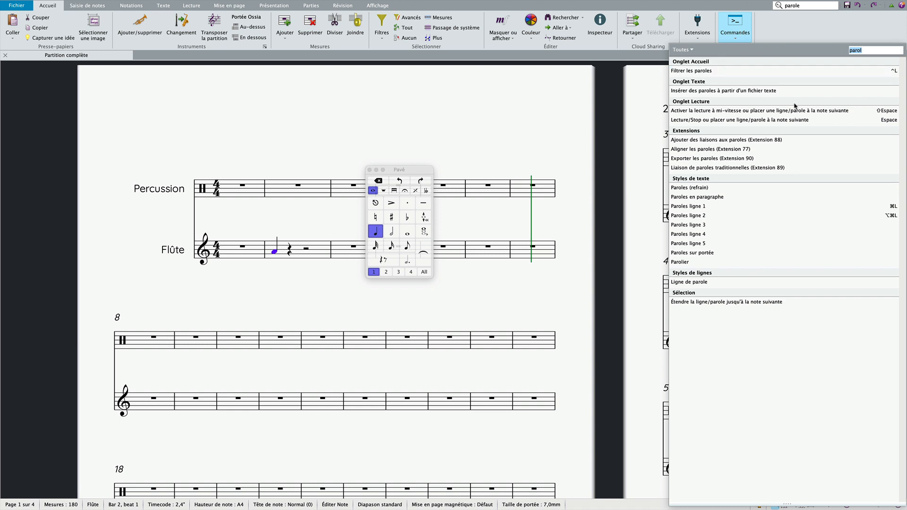
pyautogui.click(736, 205)
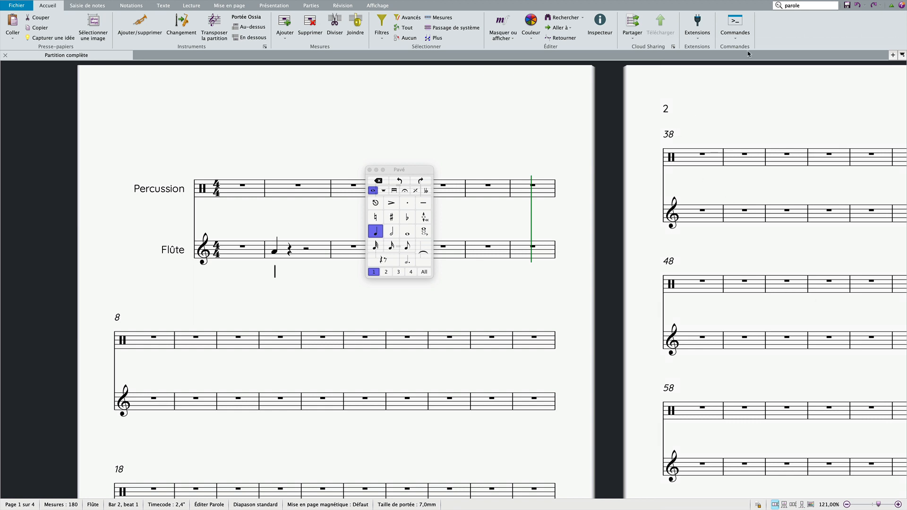
pyautogui.click(736, 29)
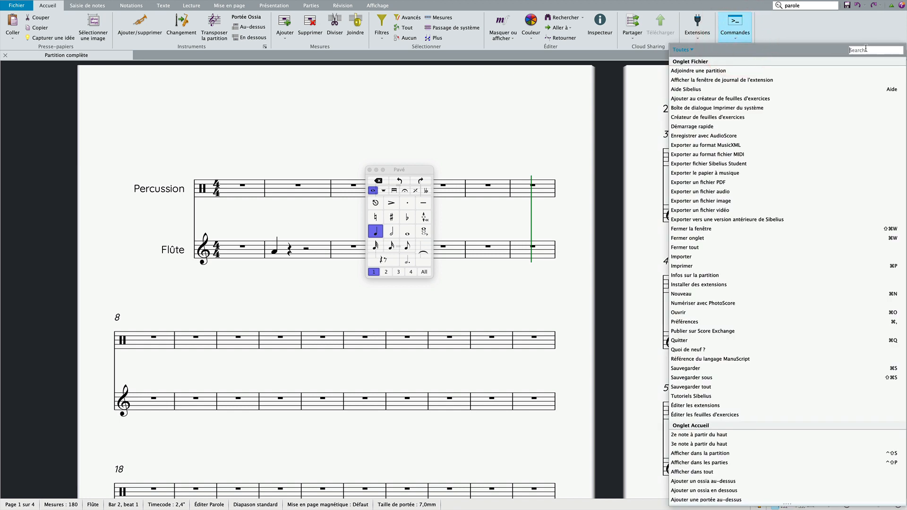
pyautogui.click(319, 242)
# Find the Titre text style by searching the commands for "titre", start a title from percussion bar 1, and leave it empty.
pyautogui.click(228, 189)
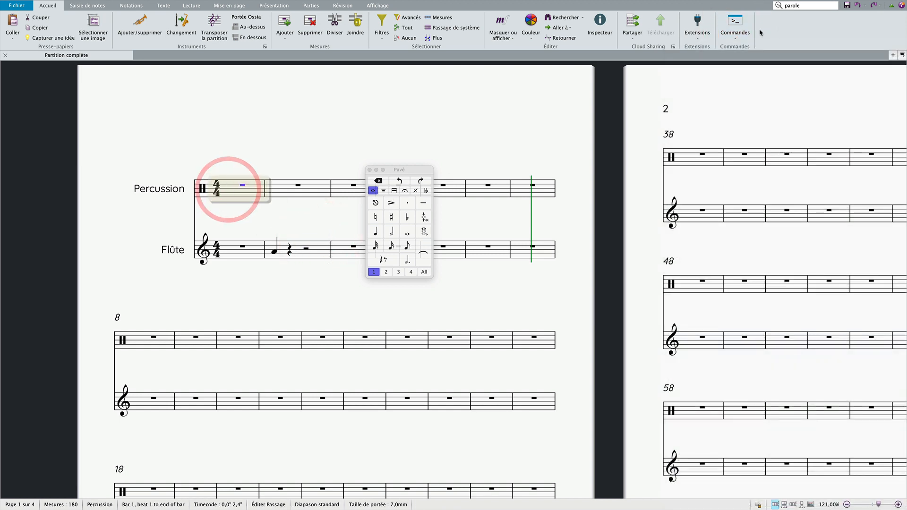
pyautogui.click(734, 37)
pyautogui.write('titre')
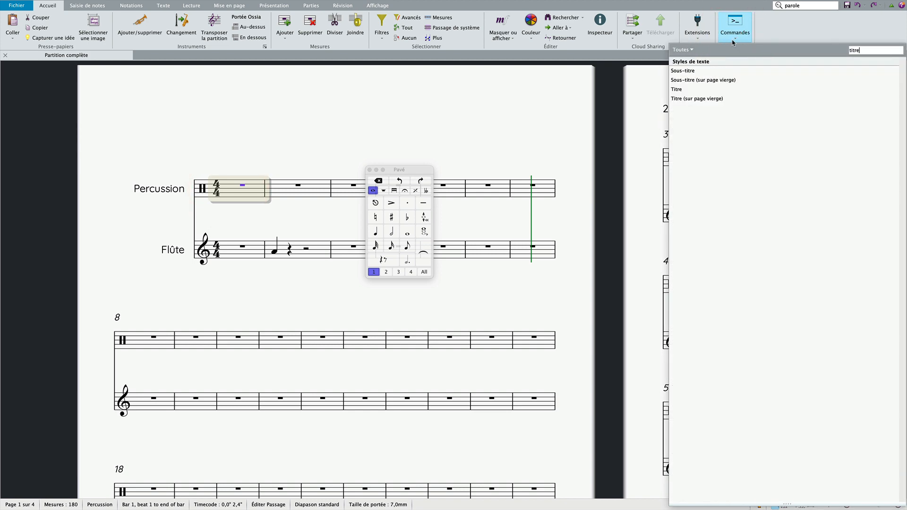
pyautogui.click(678, 88)
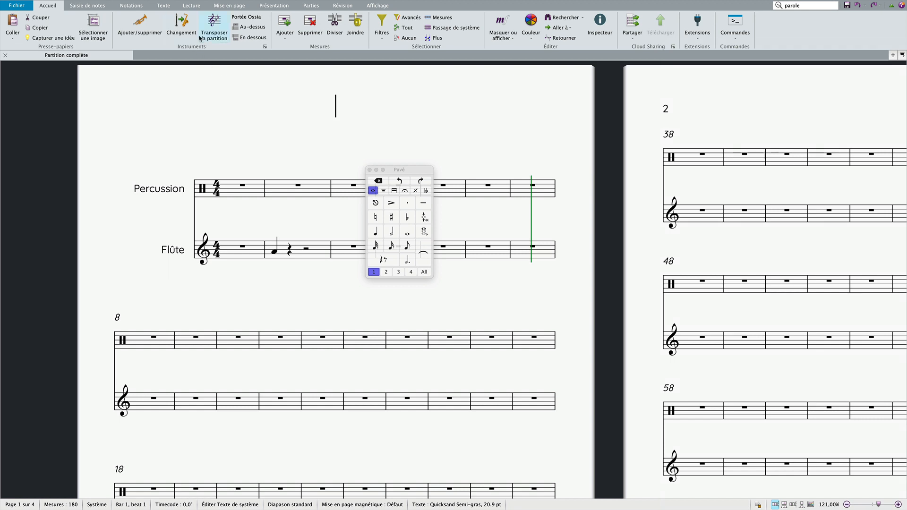
pyautogui.click(161, 7)
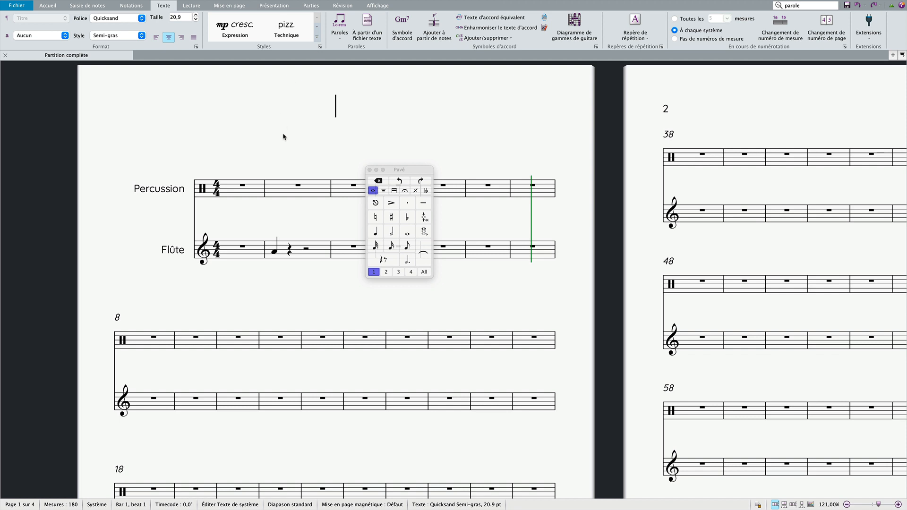
pyautogui.click(289, 151)
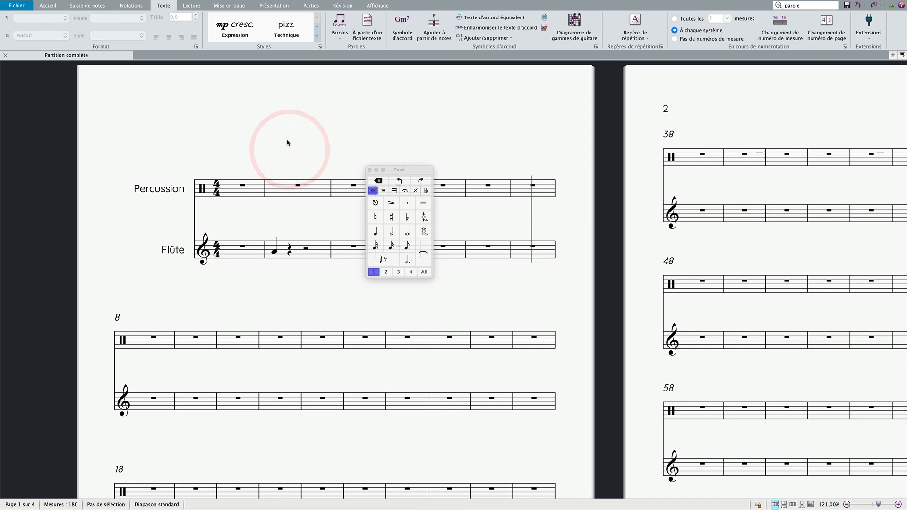
# Review the quick search results for "parole" and the locations of the listed functions.
pyautogui.click(48, 6)
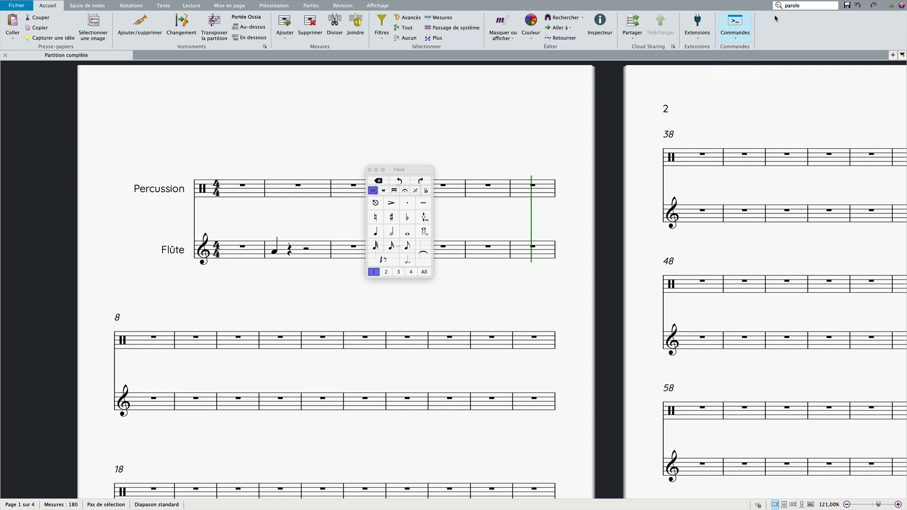
pyautogui.click(809, 5)
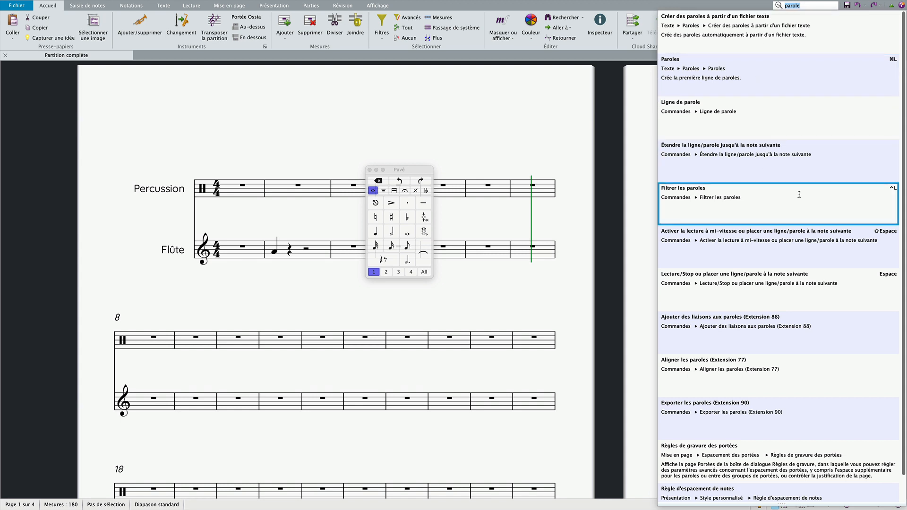
pyautogui.scroll(-1, 801, 203)
pyautogui.scroll(1, 805, 229)
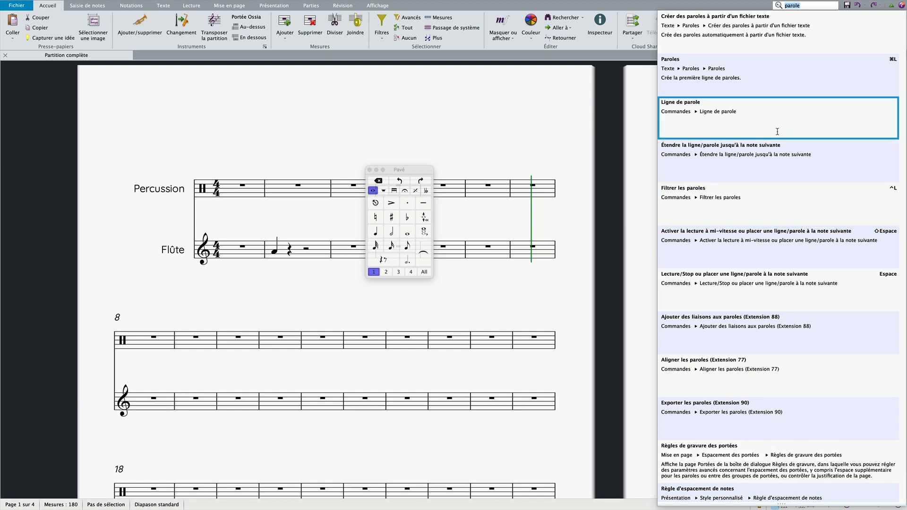
pyautogui.click(578, 130)
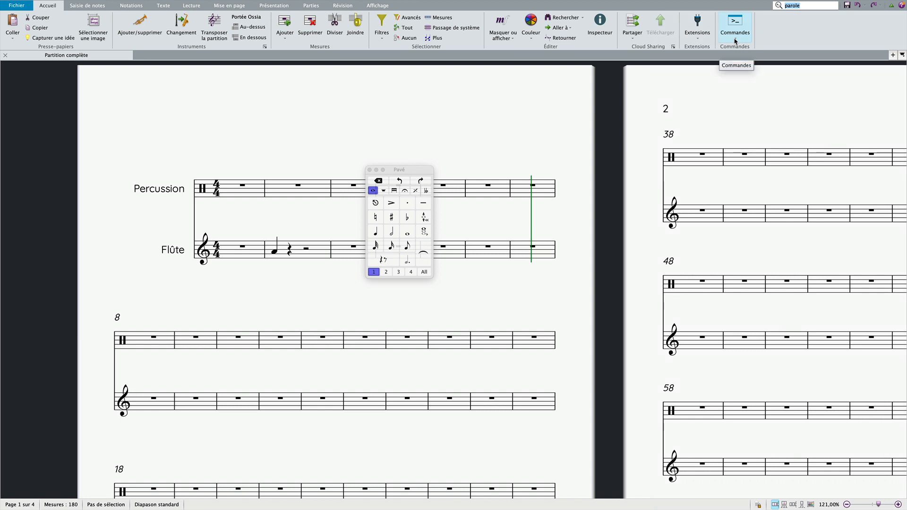
# Delete the contents of bar 2 in the flute staff.
pyautogui.click(539, 132)
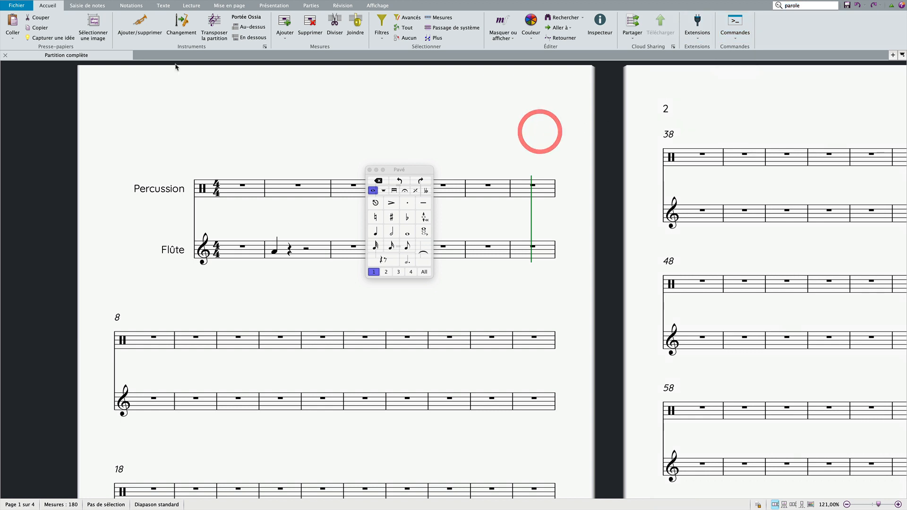
pyautogui.click(316, 257)
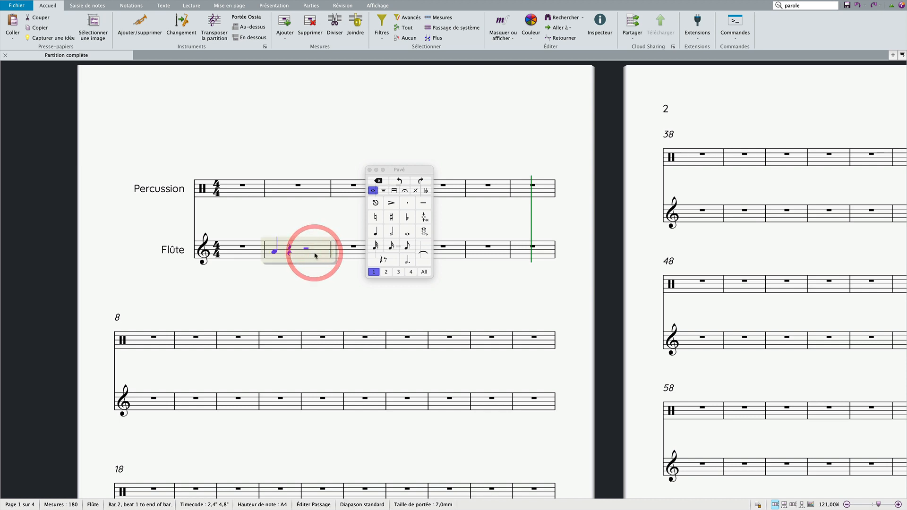
pyautogui.press('Delete')
# Select percussion bar 2, clear the "rit" filter in the full line gallery, and browse the available line categories.
pyautogui.click(276, 188)
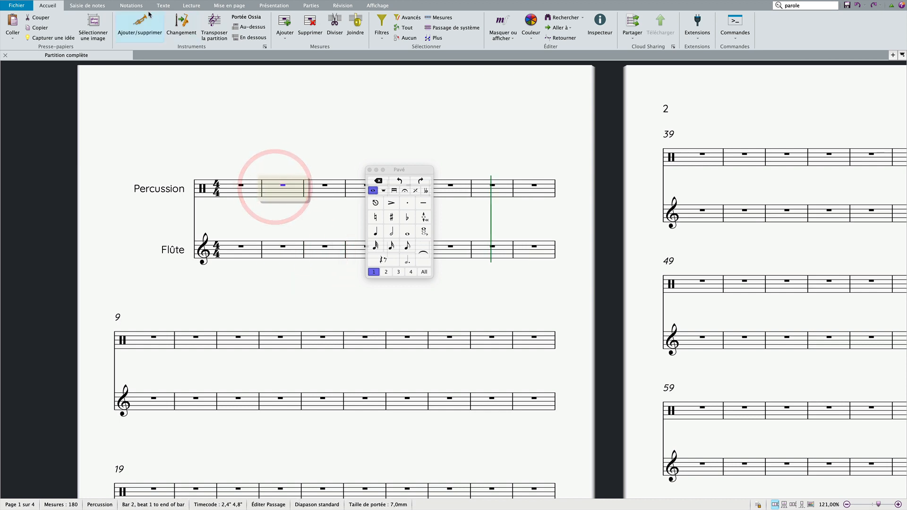
pyautogui.click(131, 6)
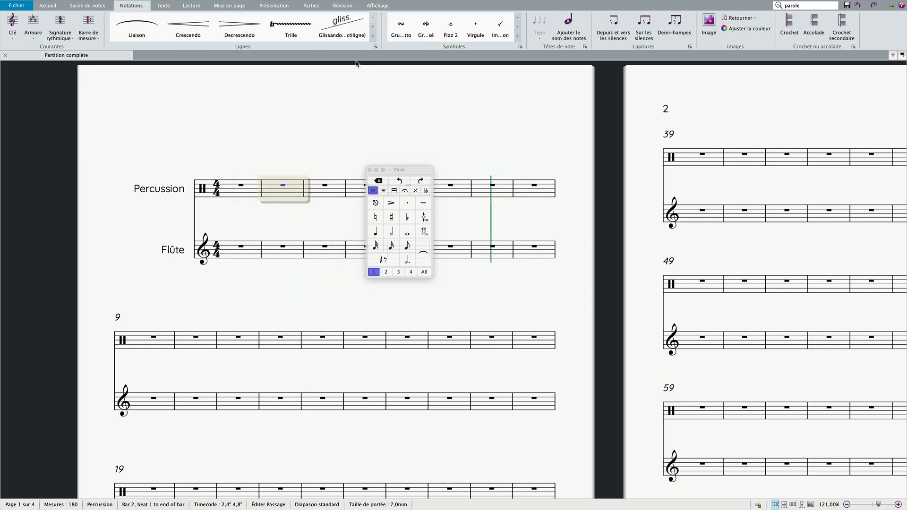
pyautogui.click(374, 28)
pyautogui.click(374, 38)
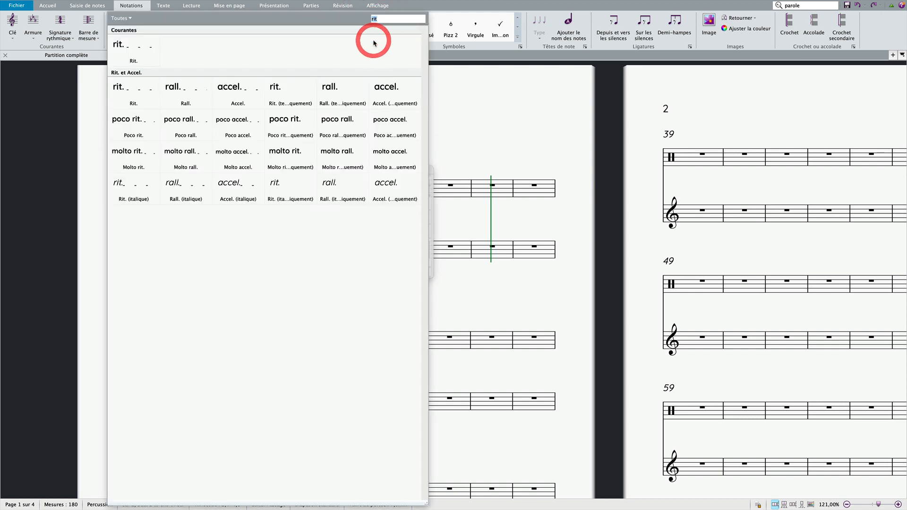
pyautogui.press('BackSpace')
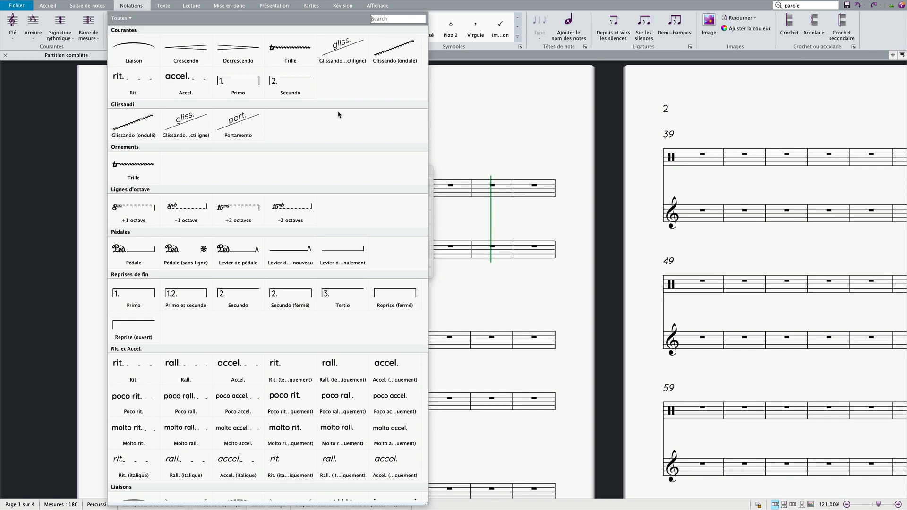
pyautogui.scroll(-6, 338, 114)
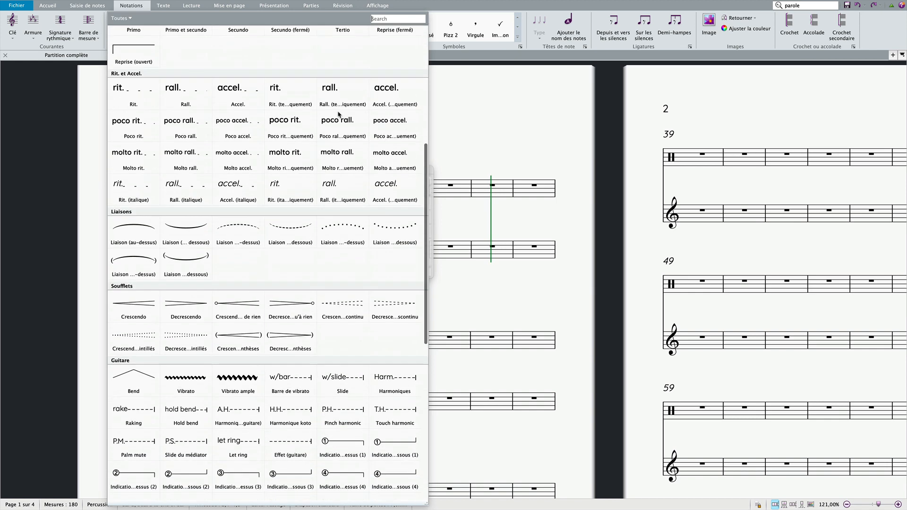
pyautogui.scroll(6, 338, 115)
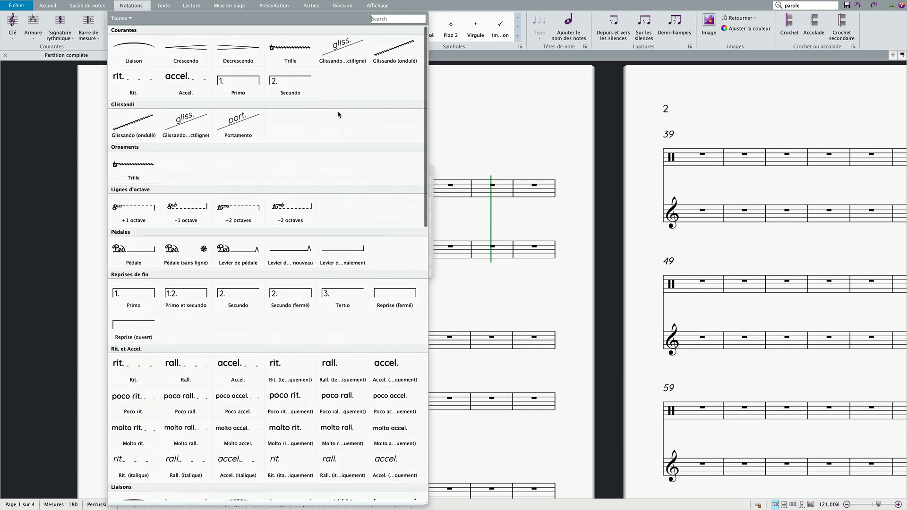
# Search the full line gallery for "vi", clear the filter, and close the gallery.
pyautogui.write('v')
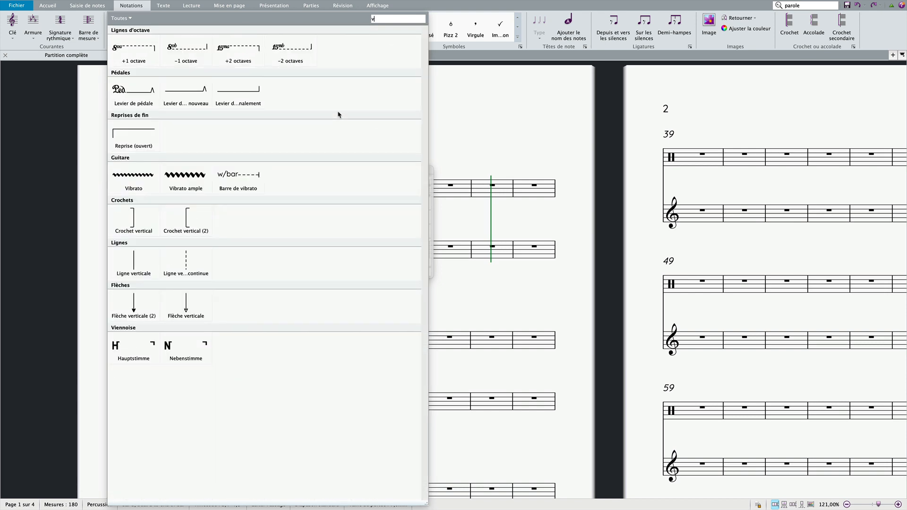
pyautogui.write('i')
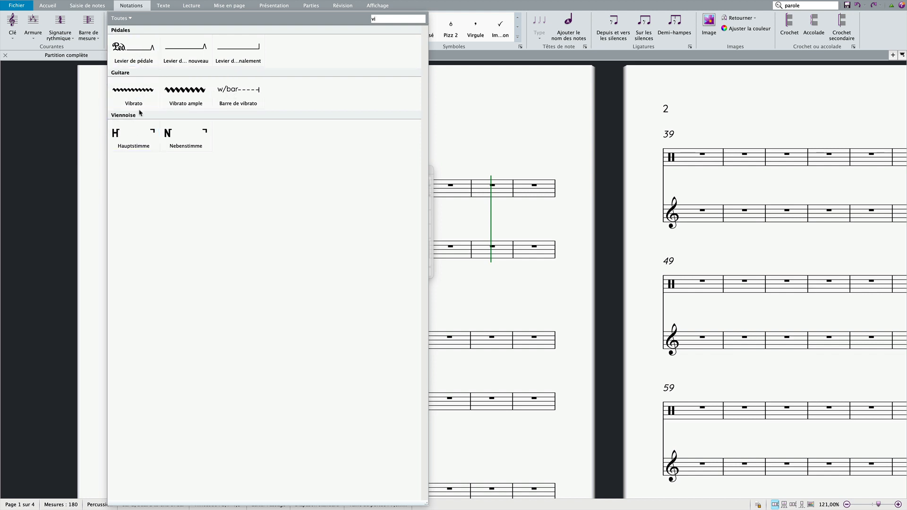
pyautogui.click(390, 19)
pyautogui.press('BackSpace')
pyautogui.press('BackSpace')
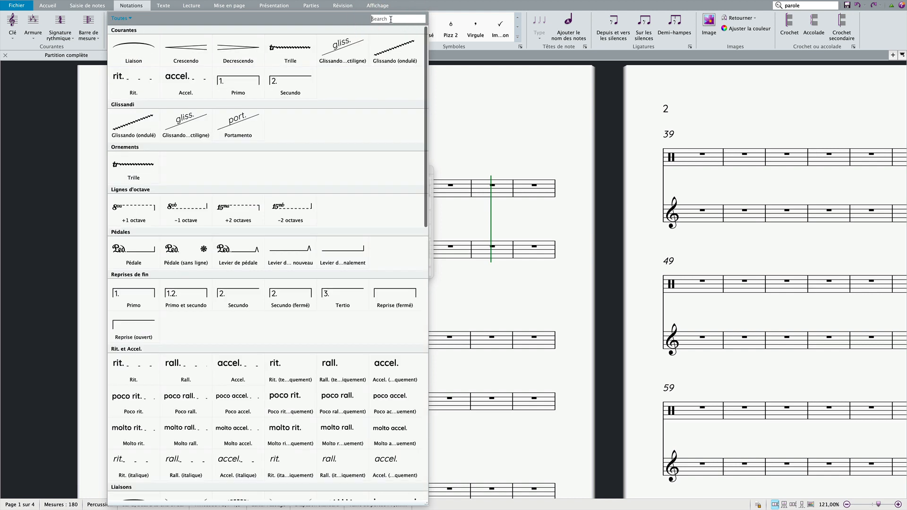
pyautogui.click(487, 117)
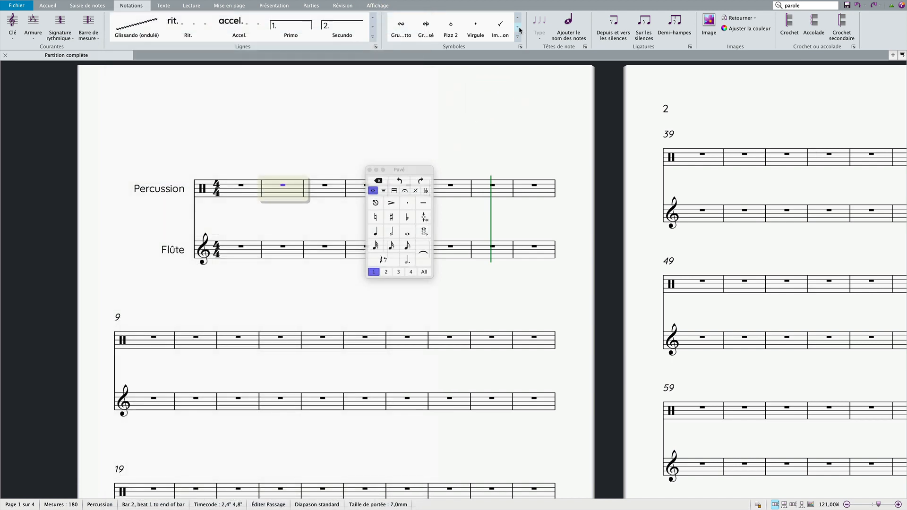
# Search the full symbol gallery for "virgul", close the gallery, and deselect percussion bar 2.
pyautogui.click(519, 37)
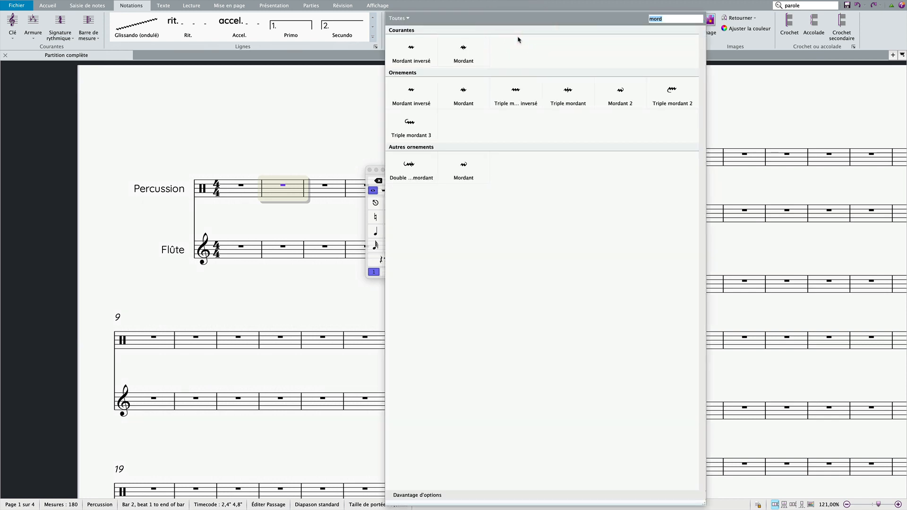
pyautogui.write('virgul')
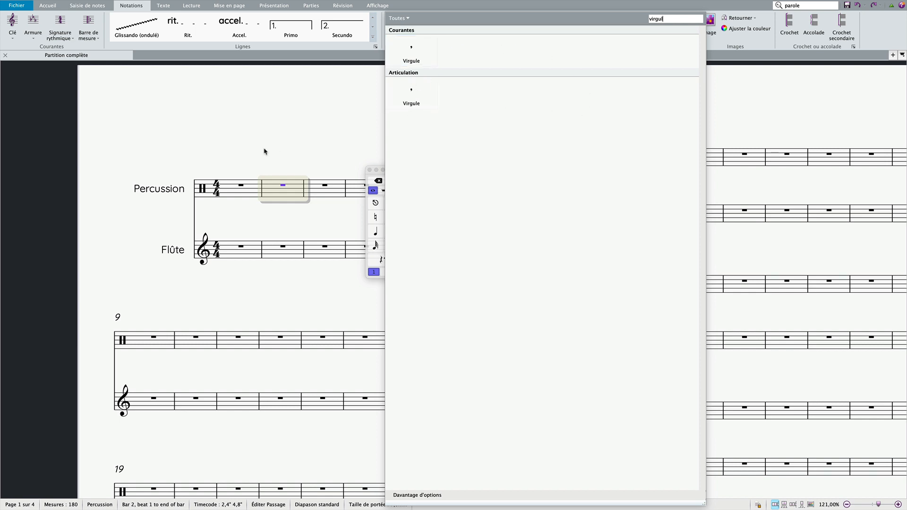
pyautogui.click(328, 122)
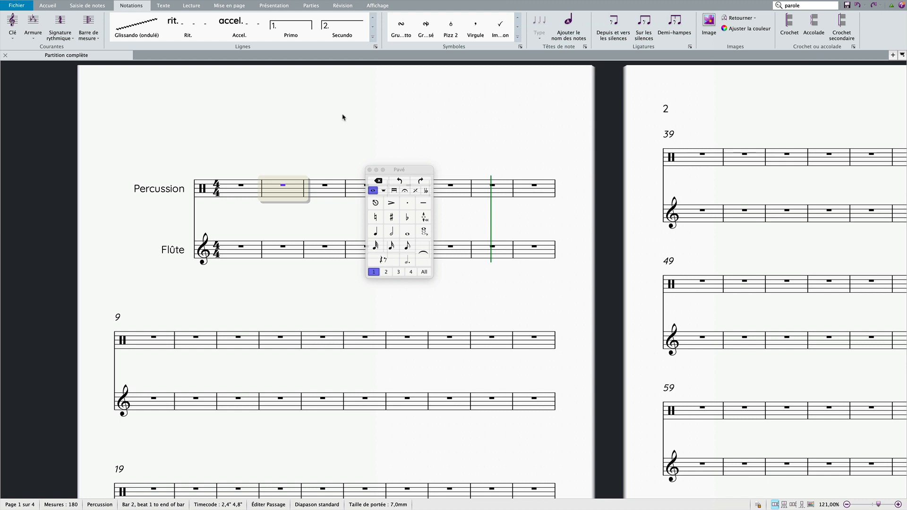
pyautogui.click(343, 117)
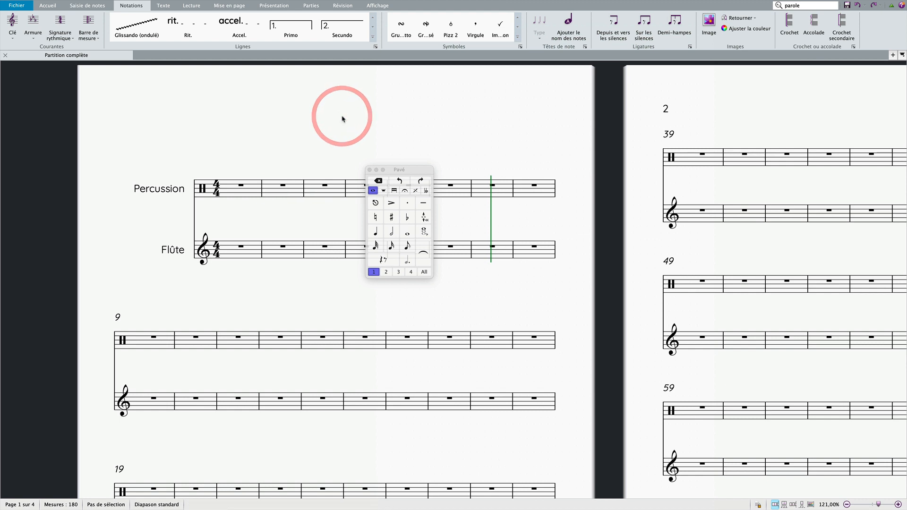
# Open the PDF export settings for the score and enable "Optimize page margins for tablets".
pyautogui.click(21, 7)
pyautogui.click(24, 155)
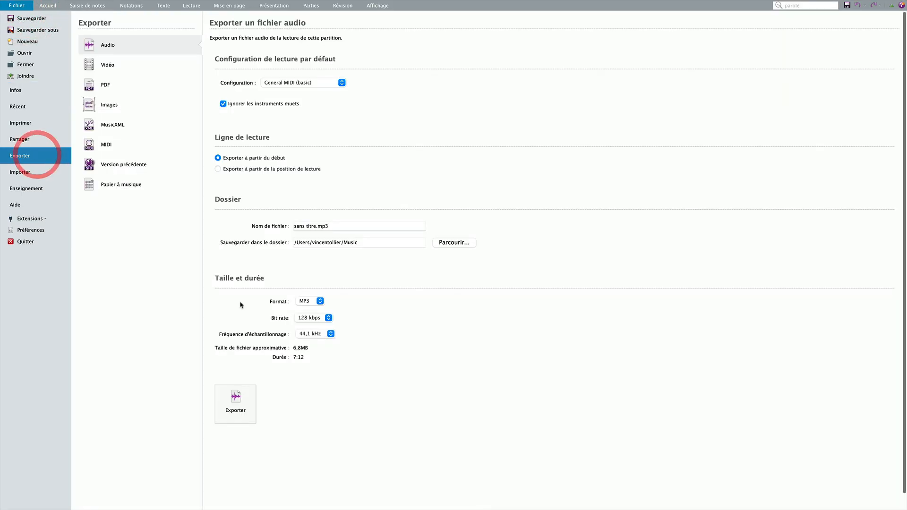
pyautogui.click(111, 87)
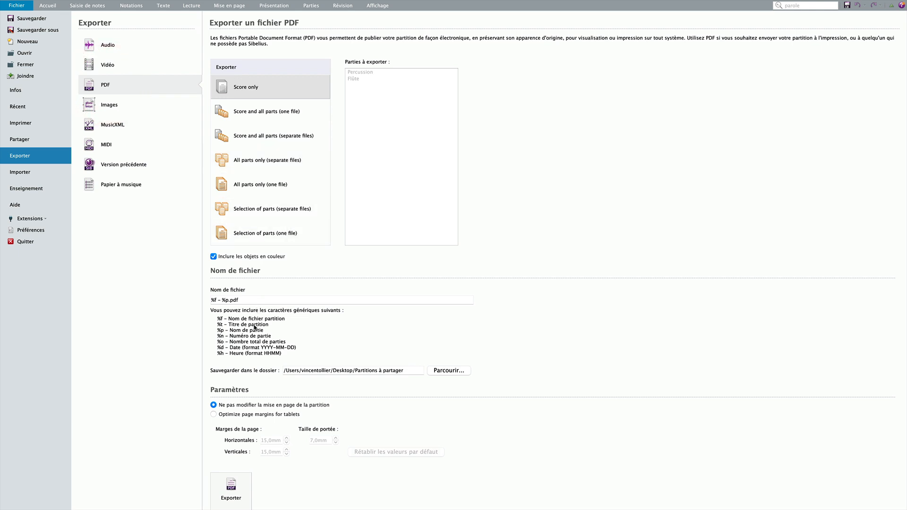
pyautogui.scroll(-1, 281, 468)
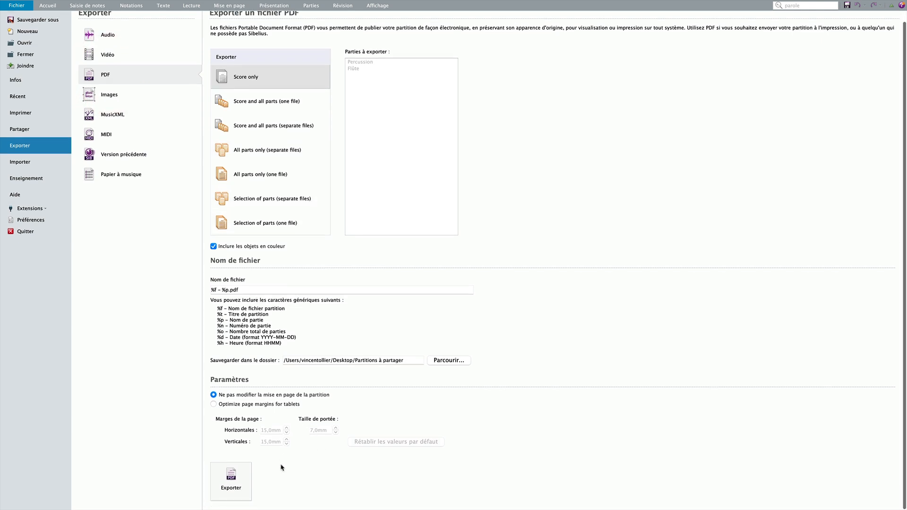
pyautogui.click(214, 404)
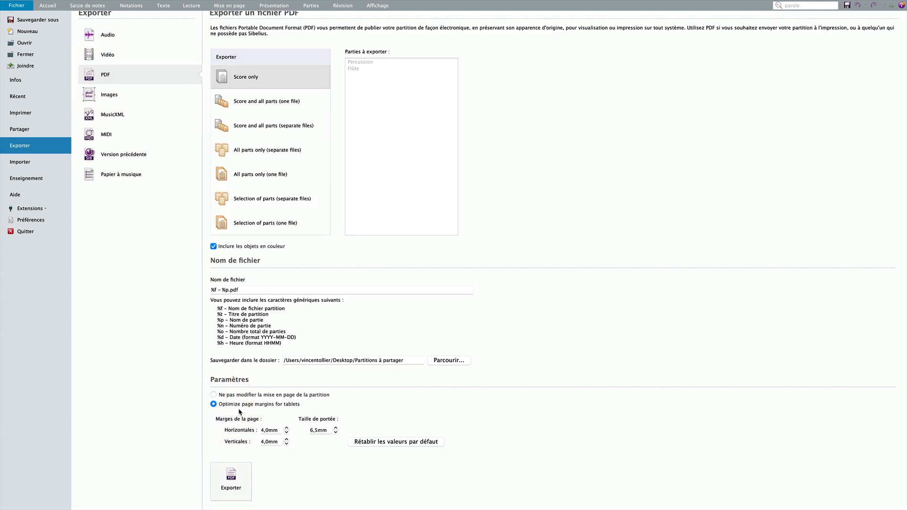